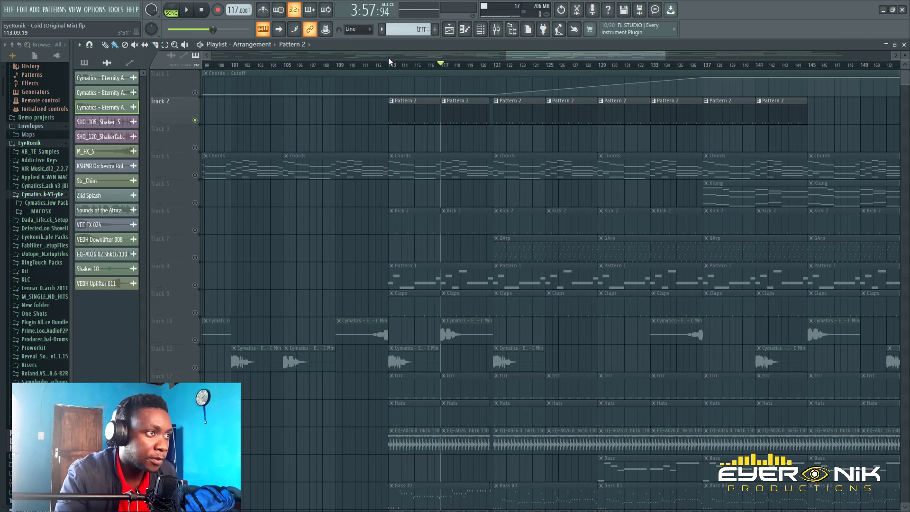
Unmute the Kick 2 and Claps tracks and play them together with the Pattern 2 track from bar 113.
{"action": "key", "text": "space"}
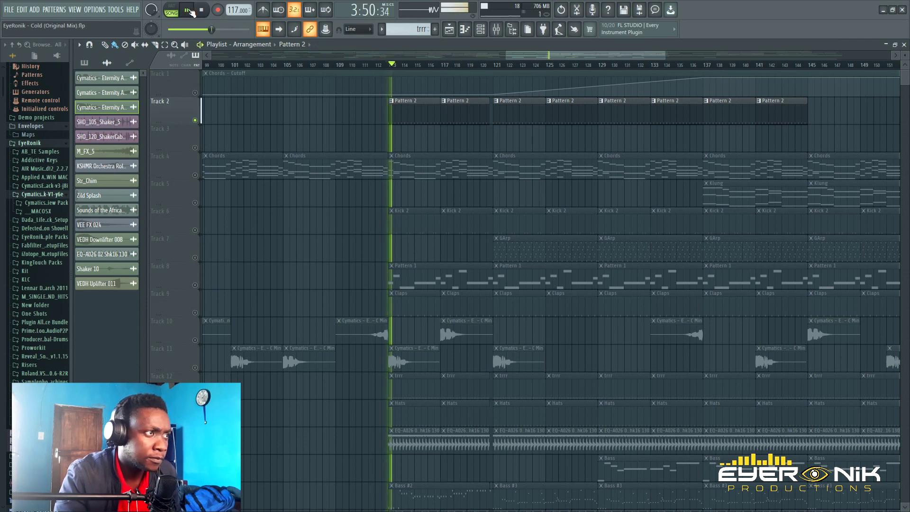
{"action": "key", "text": "space"}
{"action": "left_click", "coordinate": [195, 230]}
{"action": "left_click", "coordinate": [196, 14]}
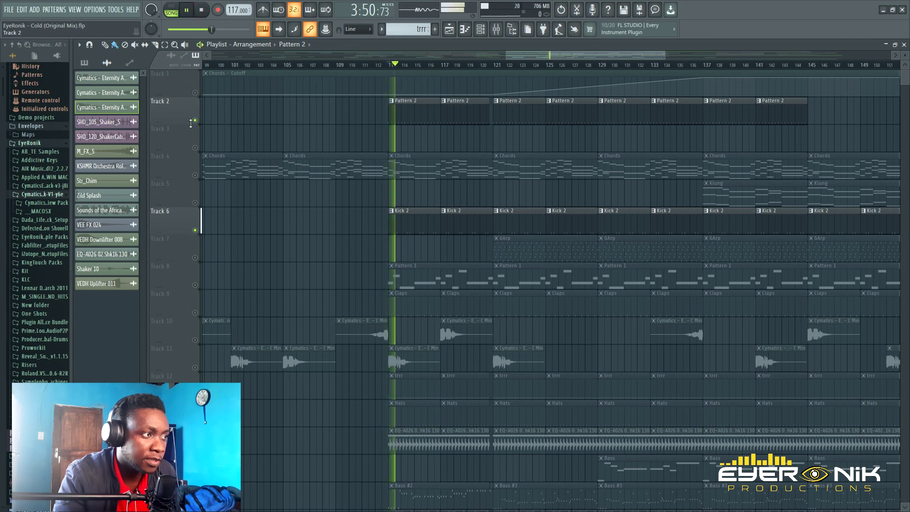
{"action": "left_click", "coordinate": [195, 313]}
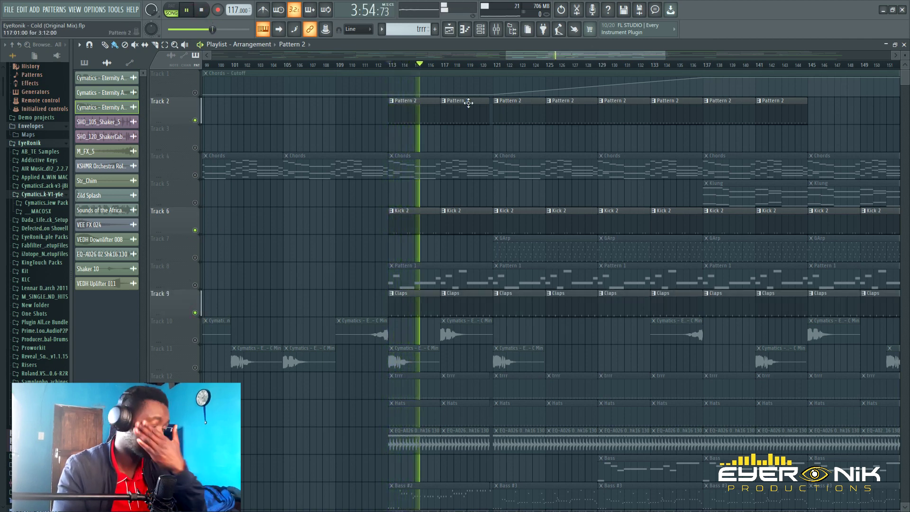
{"action": "left_click", "coordinate": [202, 13]}
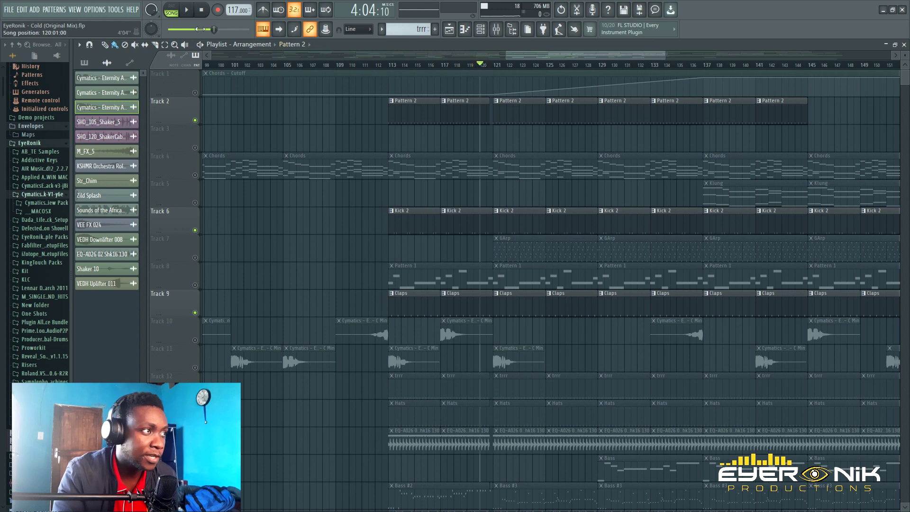
Play the drum tracks from bar 120 across the gap leading into bar 121.
{"action": "left_click", "coordinate": [187, 12]}
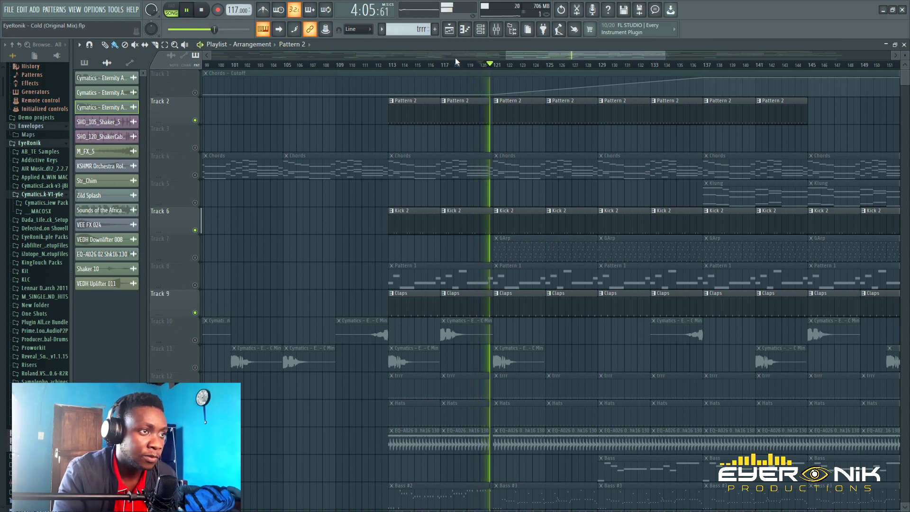
{"action": "key", "text": "space"}
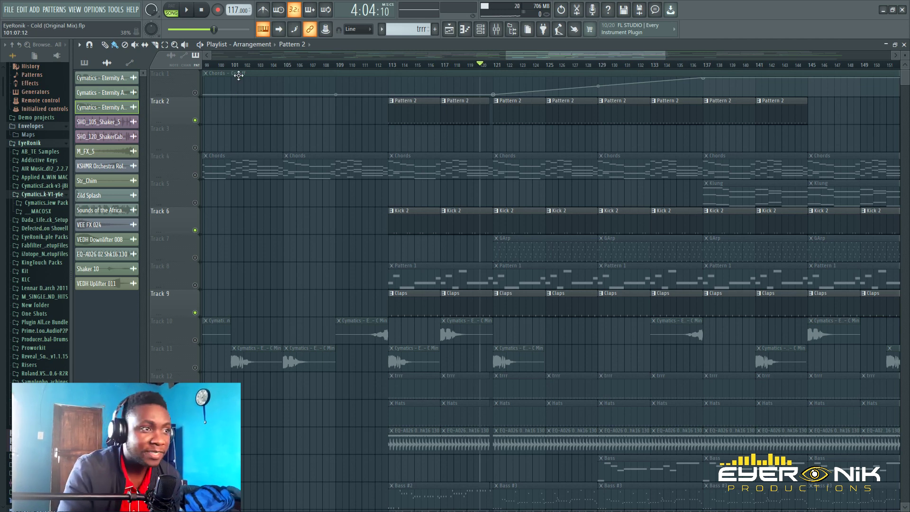
{"action": "scroll", "coordinate": [493, 68], "scroll_direction": "up", "scroll_amount": 4}
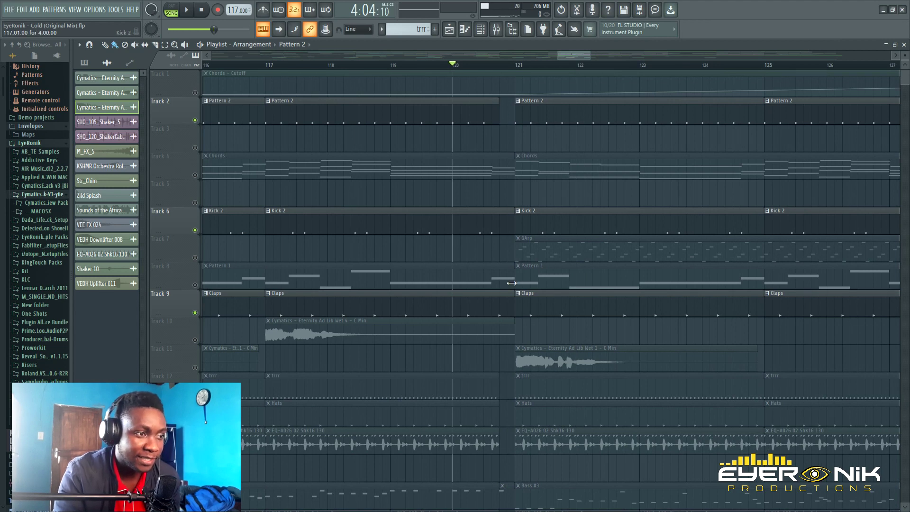
{"action": "key", "text": "space"}
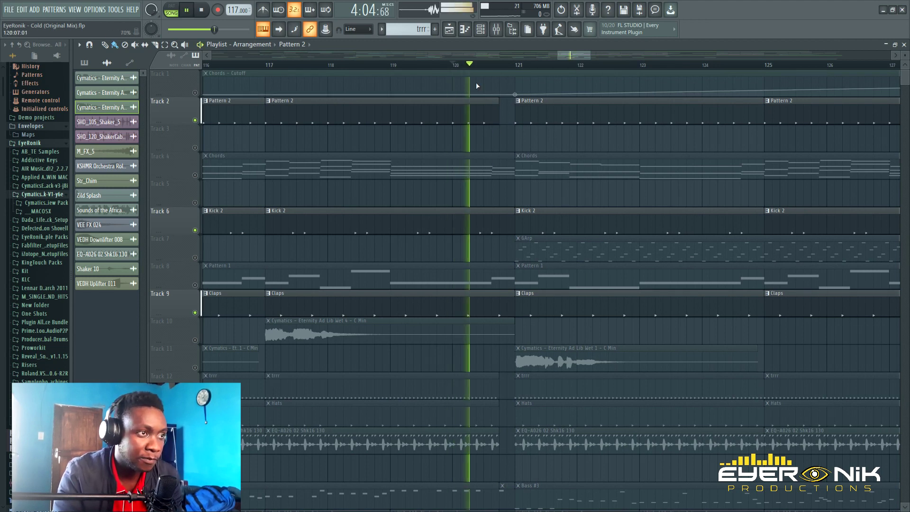
{"action": "key", "text": "space"}
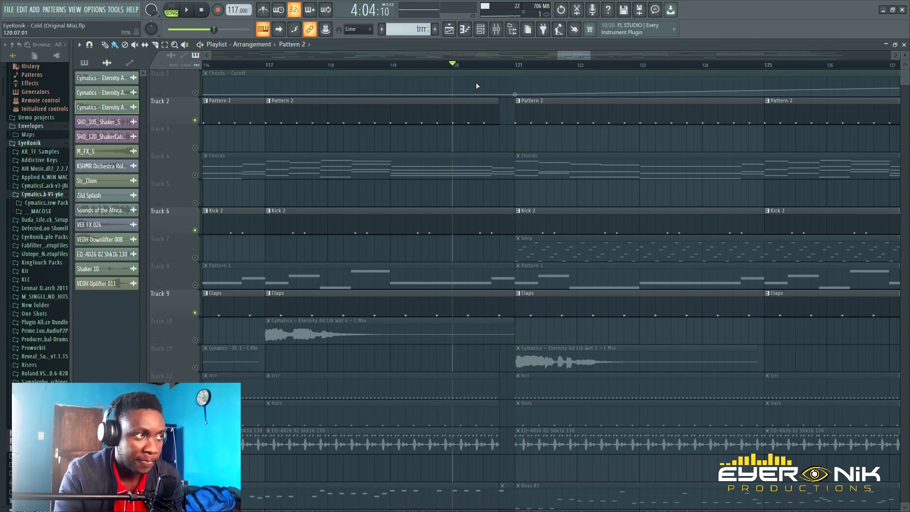
Unmute the bass on Track 16 and play the transition from bar 120.
{"action": "scroll", "coordinate": [484, 157], "scroll_direction": "down", "scroll_amount": 1}
{"action": "scroll", "coordinate": [484, 156], "scroll_direction": "down", "scroll_amount": 9}
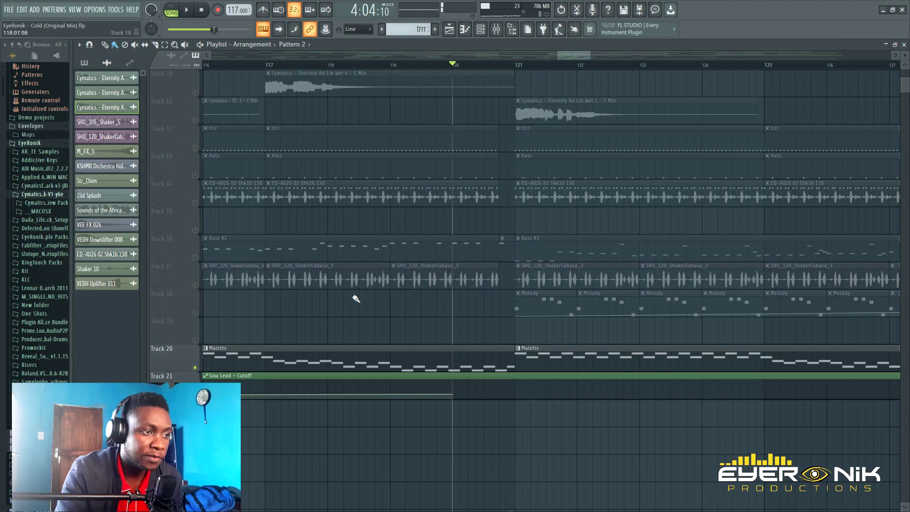
{"action": "scroll", "coordinate": [353, 298], "scroll_direction": "up", "scroll_amount": 2}
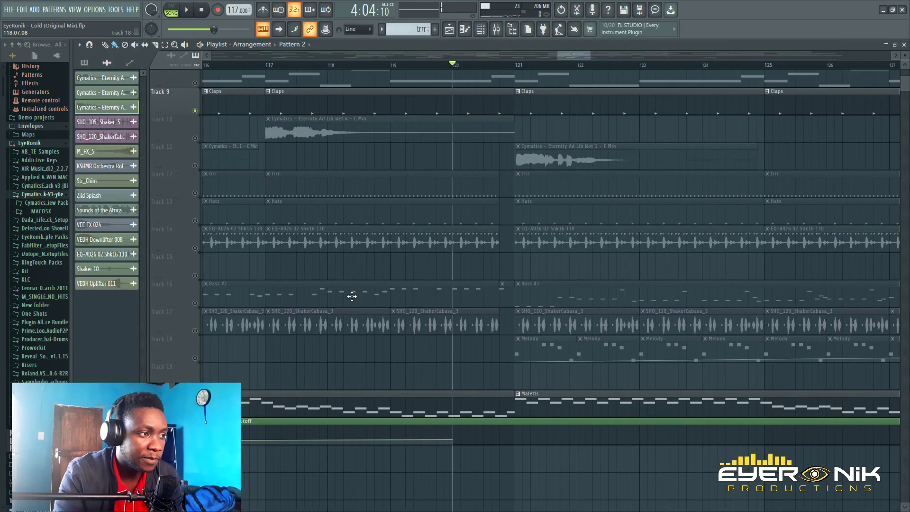
{"action": "left_click", "coordinate": [196, 313]}
{"action": "key", "text": "space"}
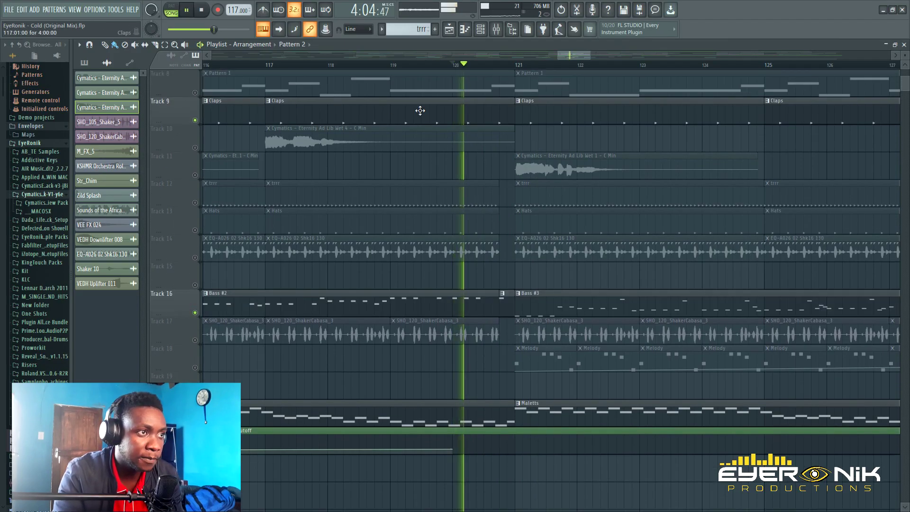
{"action": "key", "text": "space"}
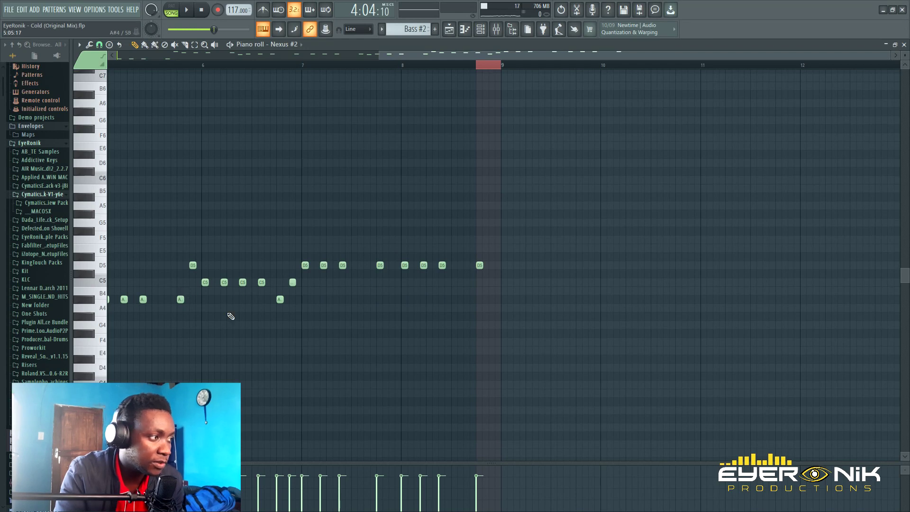
Add a D6 note after the last D5 note in bar 8 of Bass #2, moving it from 8:16 to one step earlier.
{"action": "scroll", "coordinate": [479, 247], "scroll_direction": "right", "scroll_amount": 3}
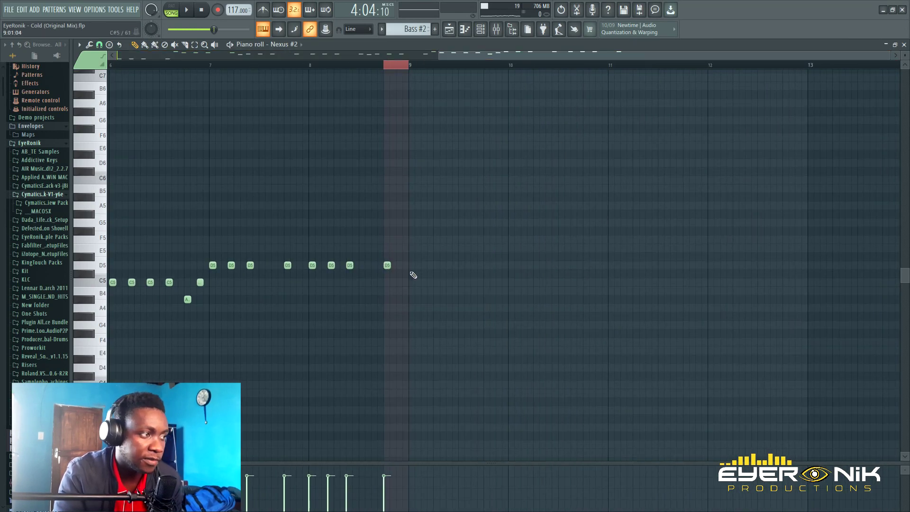
{"action": "scroll", "coordinate": [394, 72], "scroll_direction": "up", "scroll_amount": 3}
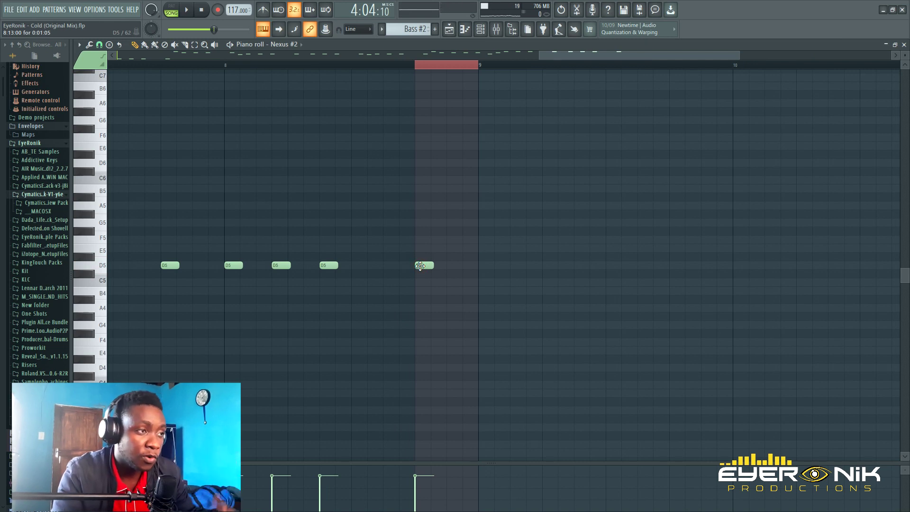
{"action": "left_click_drag", "start_coordinate": [596, 63], "coordinate": [174, 57]}
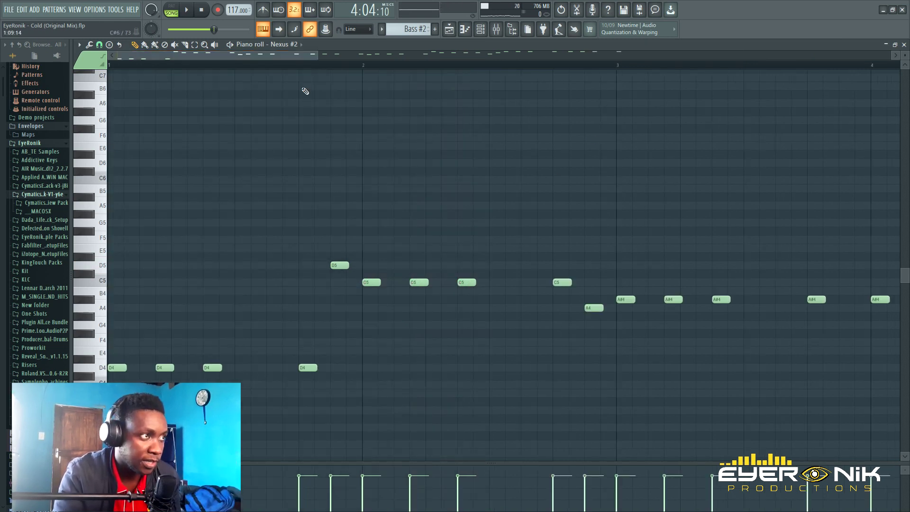
{"action": "left_click_drag", "start_coordinate": [312, 55], "coordinate": [706, 118]}
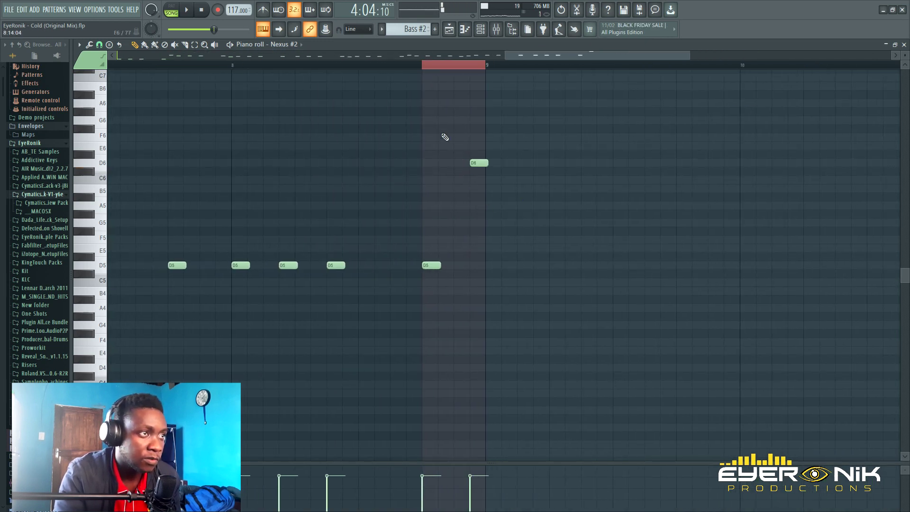
{"action": "key", "text": "space"}
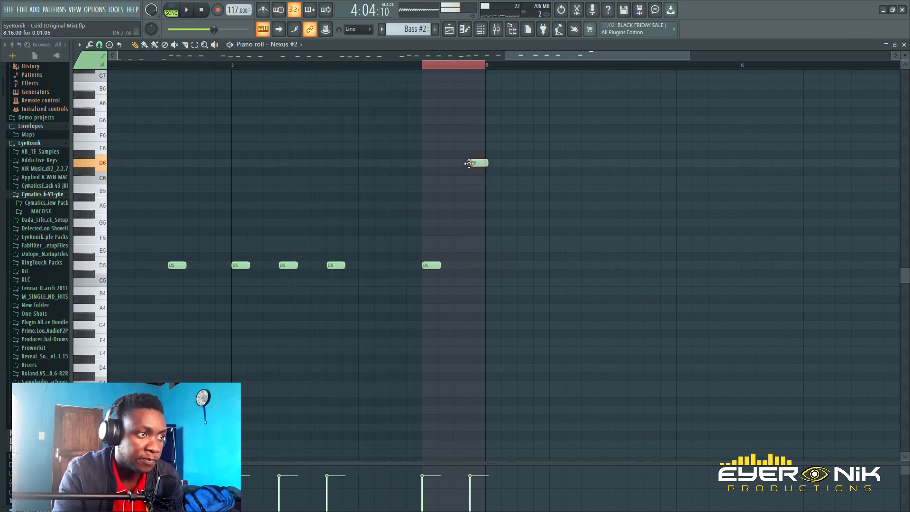
{"action": "left_click_drag", "start_coordinate": [469, 164], "coordinate": [453, 163]}
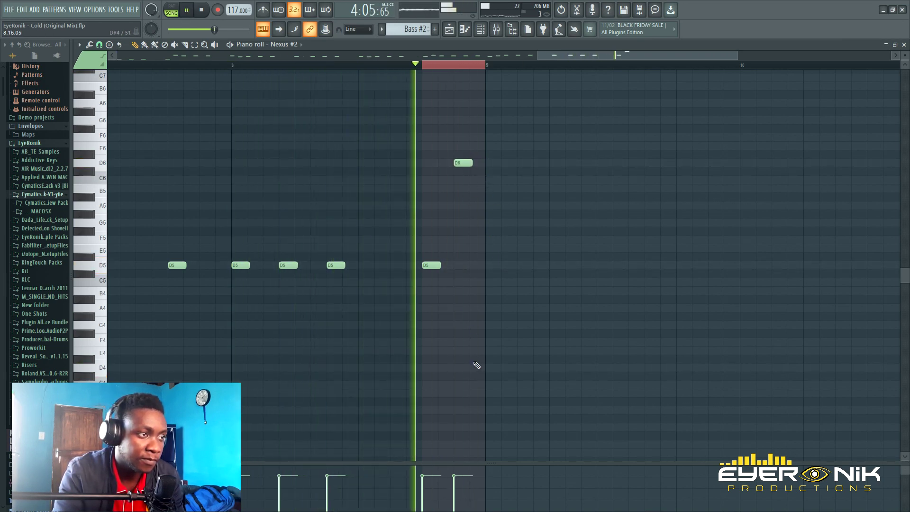
In the playlist, unmute effect Tracks 26, 28 and 31 around bar 121 and play the transition from bar 120.
{"action": "key", "text": "F5"}
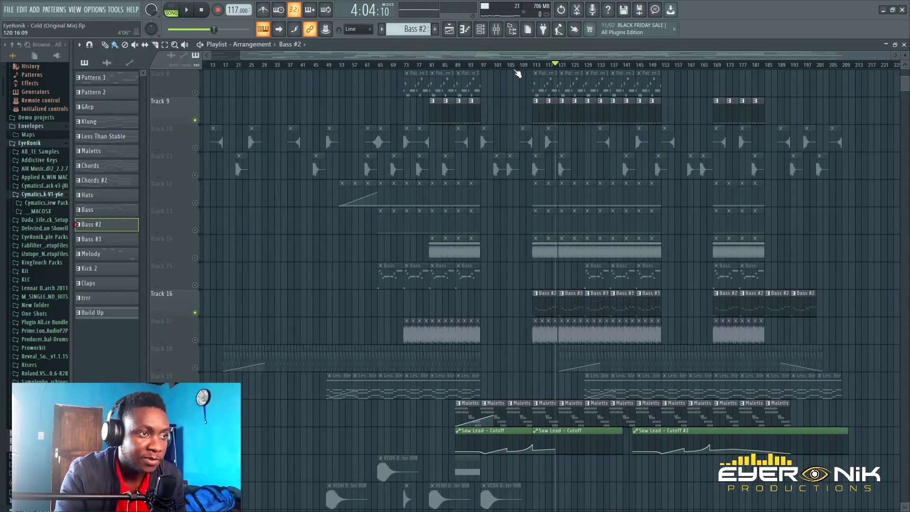
{"action": "scroll", "coordinate": [645, 416], "scroll_direction": "down", "scroll_amount": 5}
{"action": "scroll", "coordinate": [648, 419], "scroll_direction": "down", "scroll_amount": 3}
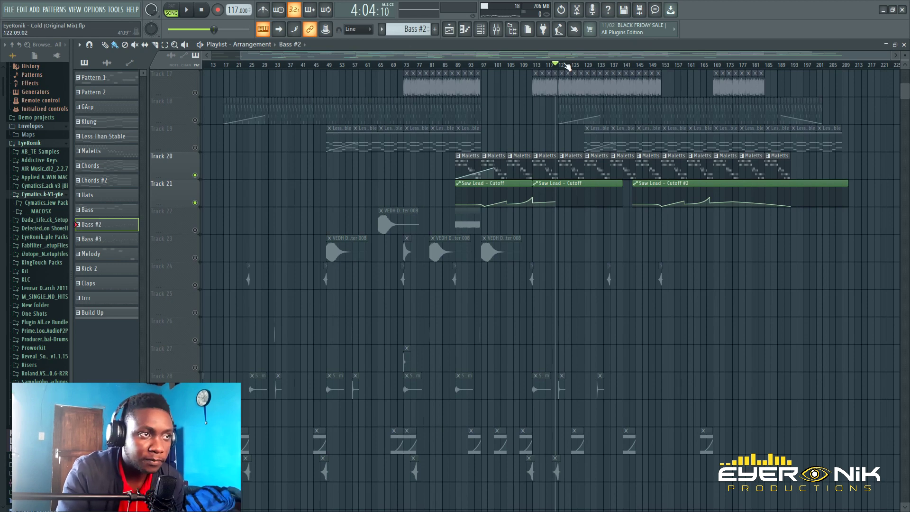
{"action": "scroll", "coordinate": [564, 67], "scroll_direction": "up", "scroll_amount": 4}
{"action": "scroll", "coordinate": [554, 66], "scroll_direction": "down", "scroll_amount": 8}
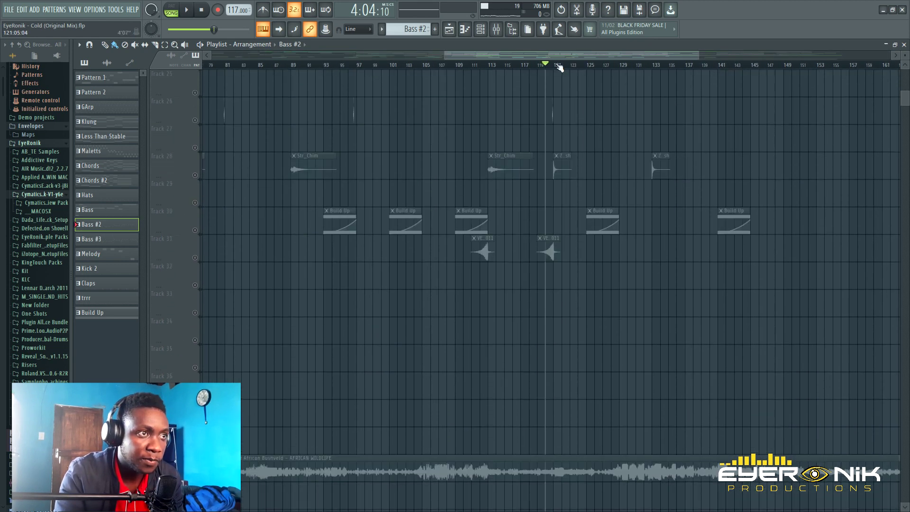
{"action": "scroll", "coordinate": [560, 68], "scroll_direction": "up", "scroll_amount": 8}
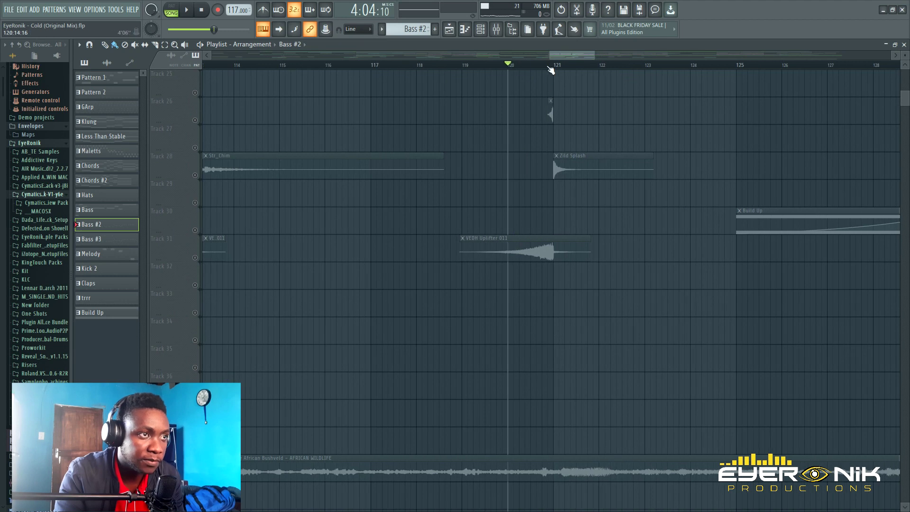
{"action": "scroll", "coordinate": [551, 70], "scroll_direction": "up", "scroll_amount": 4}
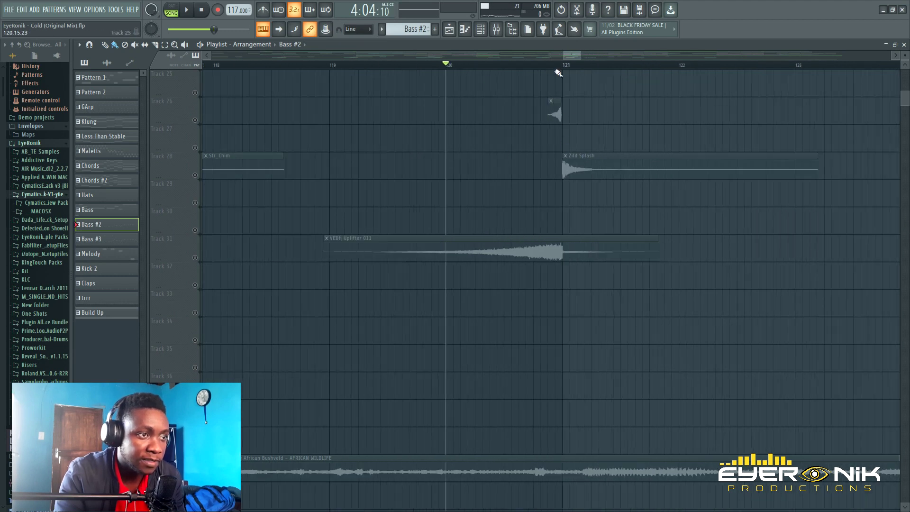
{"action": "left_click", "coordinate": [194, 258]}
{"action": "left_click", "coordinate": [195, 120]}
{"action": "left_click", "coordinate": [195, 175]}
{"action": "key", "text": "space"}
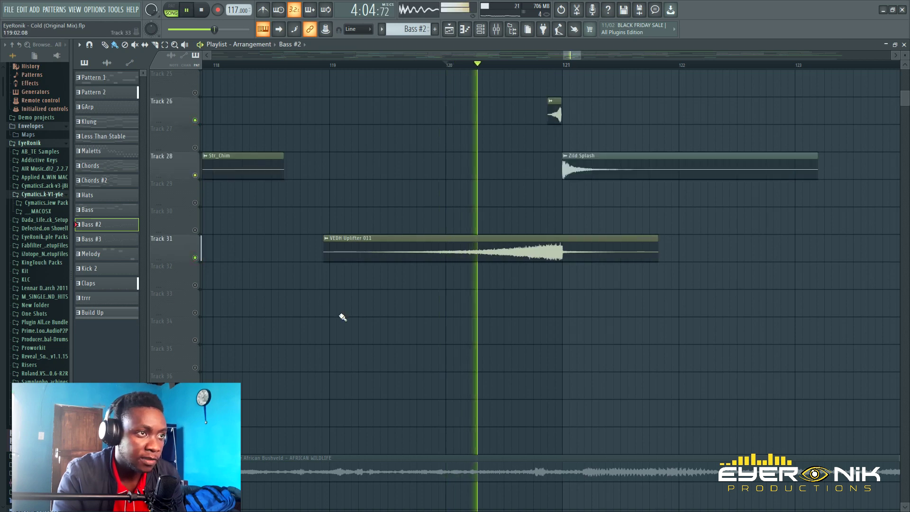
{"action": "key", "text": "space"}
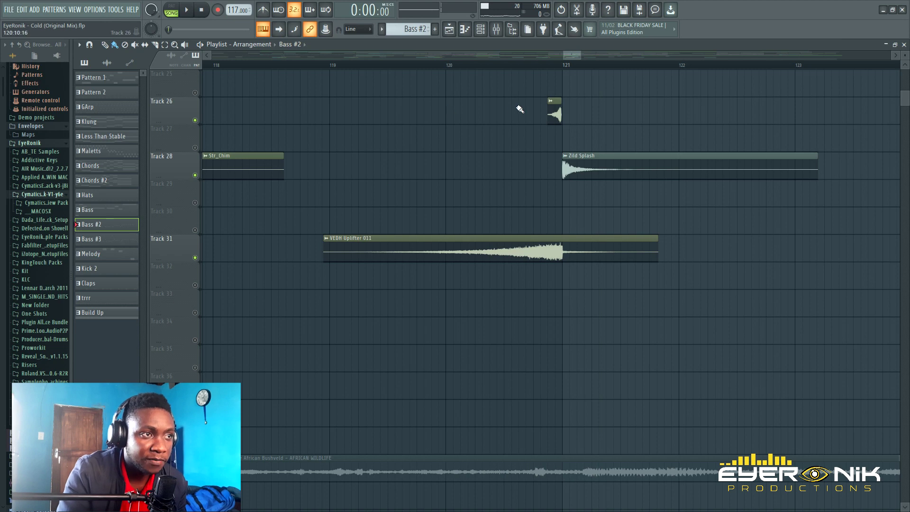
Nudge the M_FX_5 clip on Track 26 slightly later toward bar 121 and mute the VEDH Uplifter 011 track.
{"action": "scroll", "coordinate": [552, 124], "scroll_direction": "up", "scroll_amount": 6}
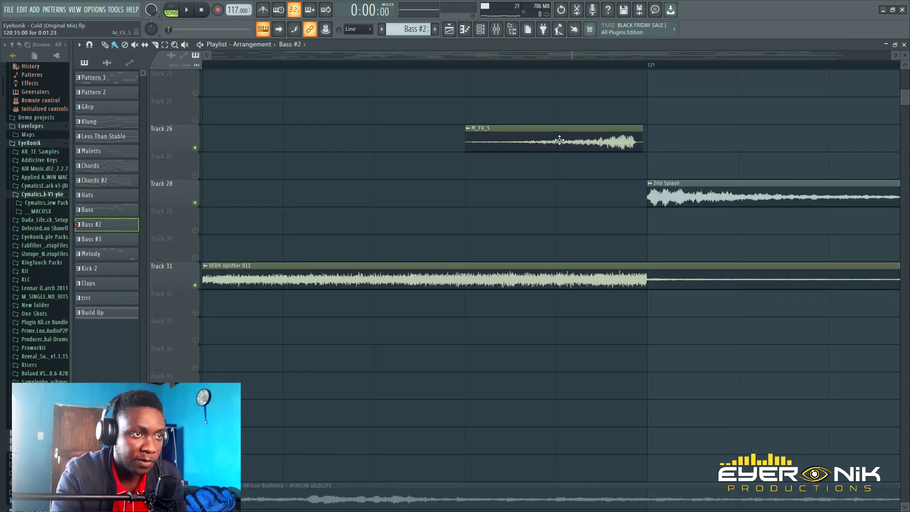
{"action": "left_click_drag", "start_coordinate": [568, 141], "coordinate": [572, 141]}
{"action": "left_click", "coordinate": [465, 65]}
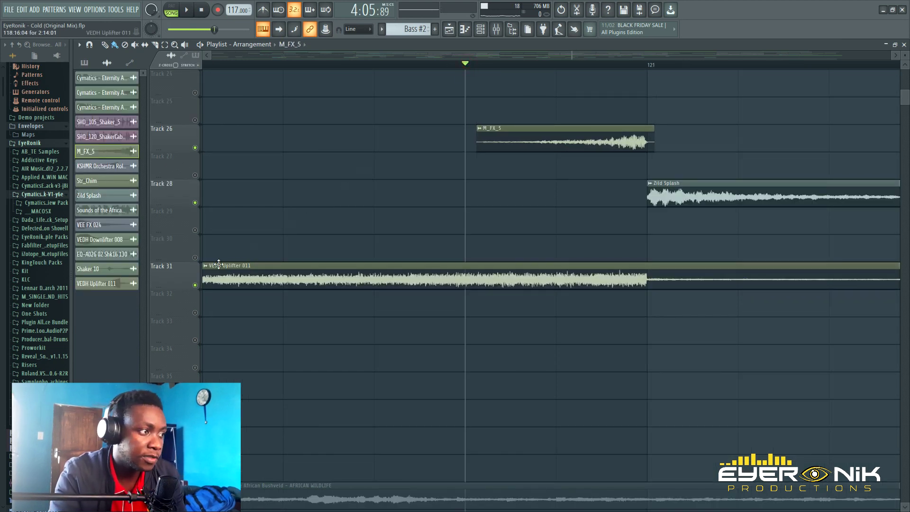
{"action": "left_click", "coordinate": [195, 202]}
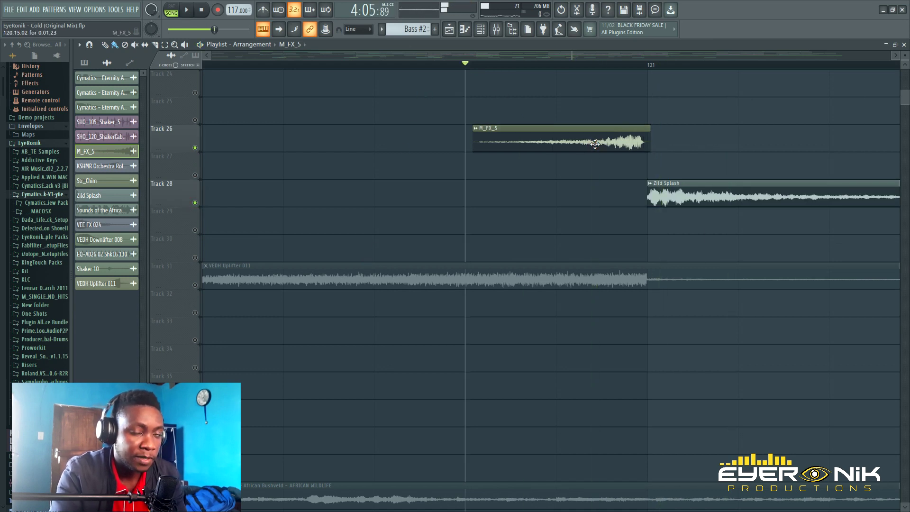
Unmute Tracks 2, 4, 6, 8 and 9 in the playlist and play the arrangement from bar 113 through the transition at bar 121.
{"action": "scroll", "coordinate": [599, 72], "scroll_direction": "down", "scroll_amount": 5}
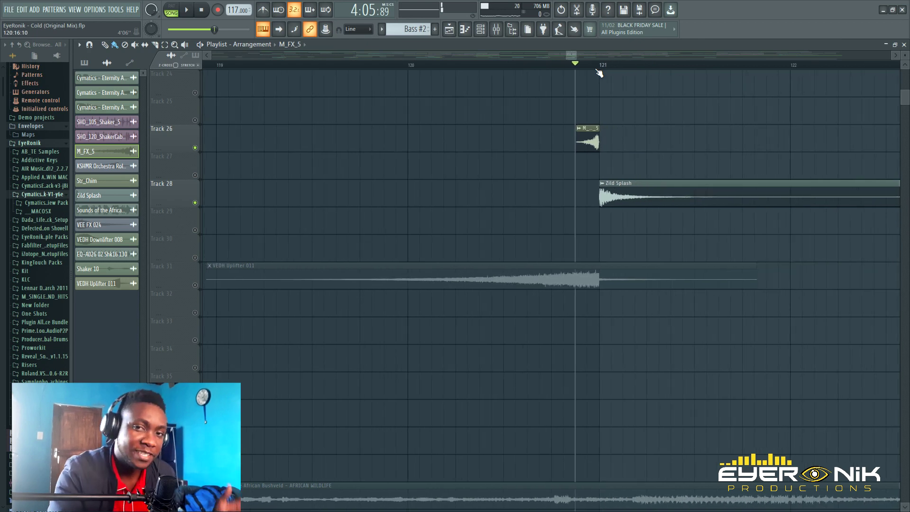
{"action": "scroll", "coordinate": [466, 70], "scroll_direction": "down", "scroll_amount": 6}
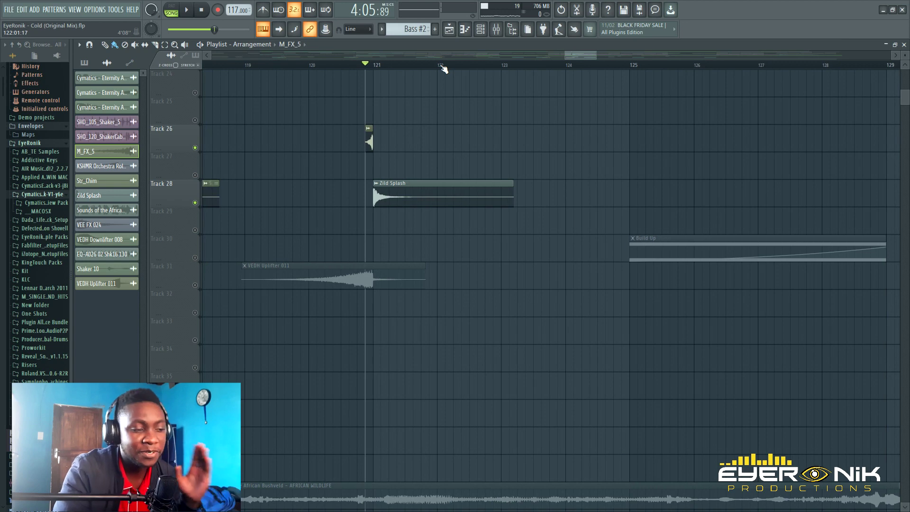
{"action": "scroll", "coordinate": [417, 72], "scroll_direction": "down", "scroll_amount": 6}
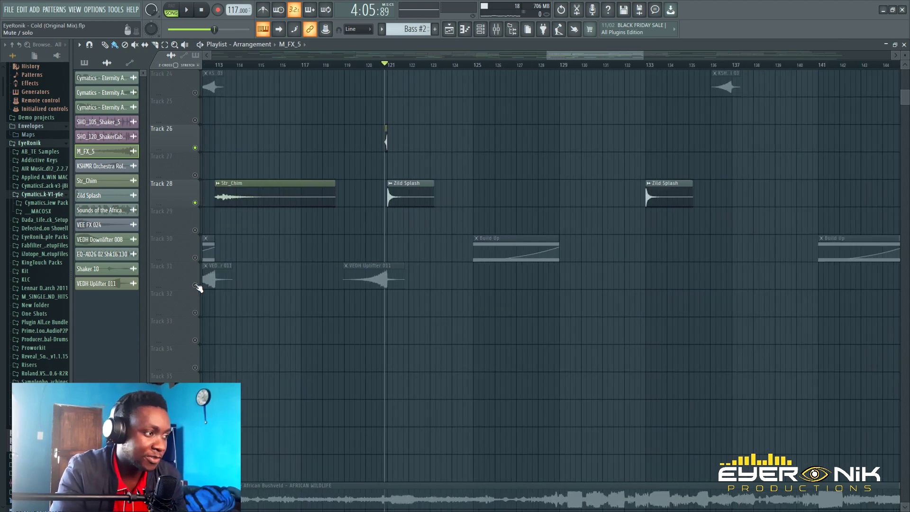
{"action": "scroll", "coordinate": [199, 287], "scroll_direction": "up", "scroll_amount": 10}
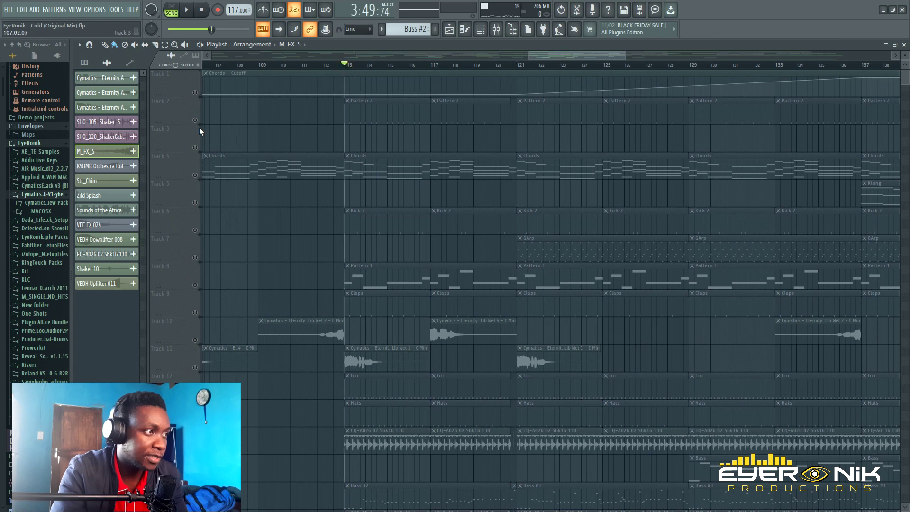
{"action": "left_click", "coordinate": [195, 121]}
{"action": "left_click", "coordinate": [195, 175]}
{"action": "left_click", "coordinate": [195, 230]}
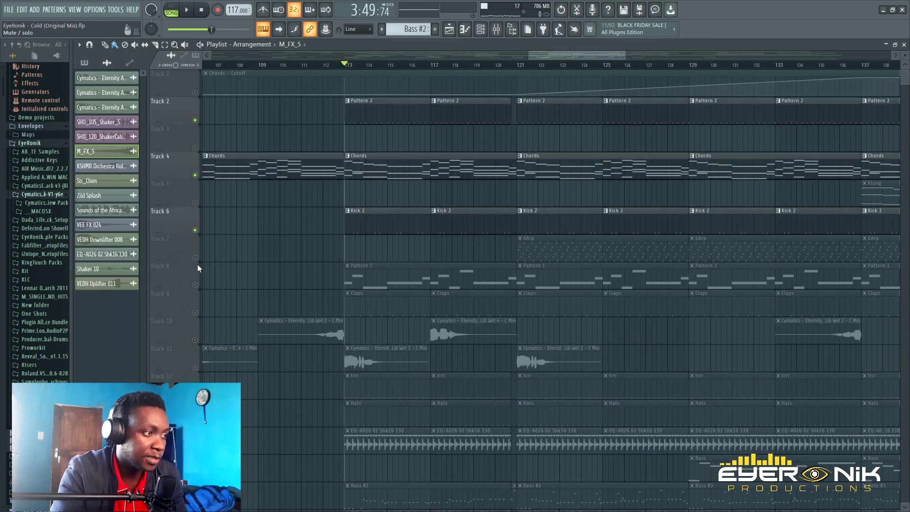
{"action": "left_click", "coordinate": [196, 285]}
{"action": "left_click", "coordinate": [195, 313]}
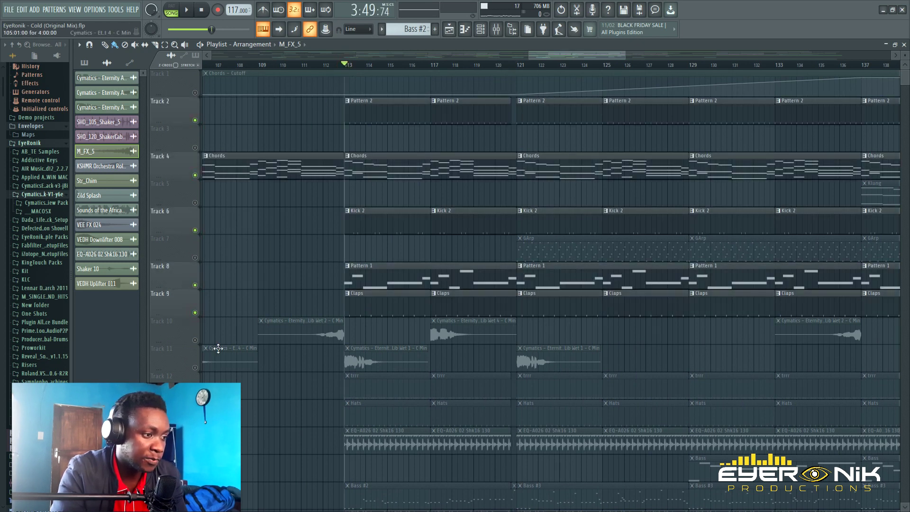
{"action": "key", "text": "space"}
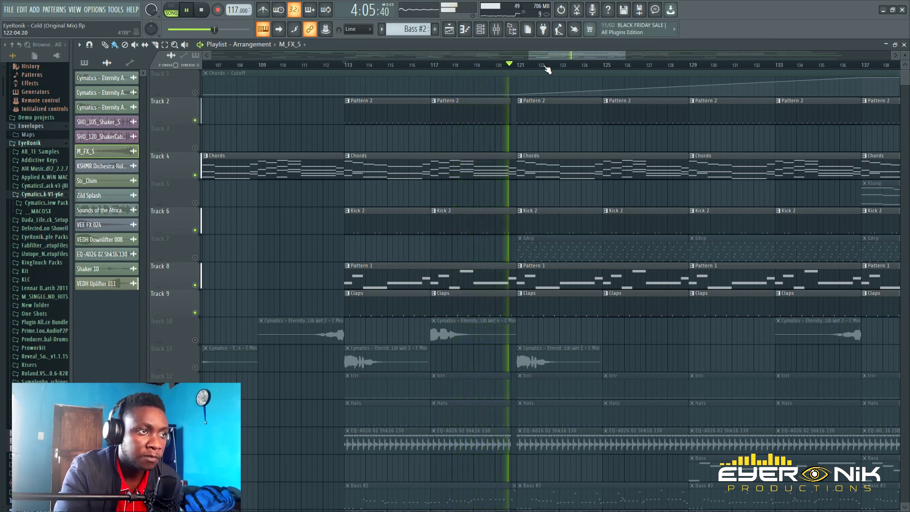
{"action": "key", "text": "space"}
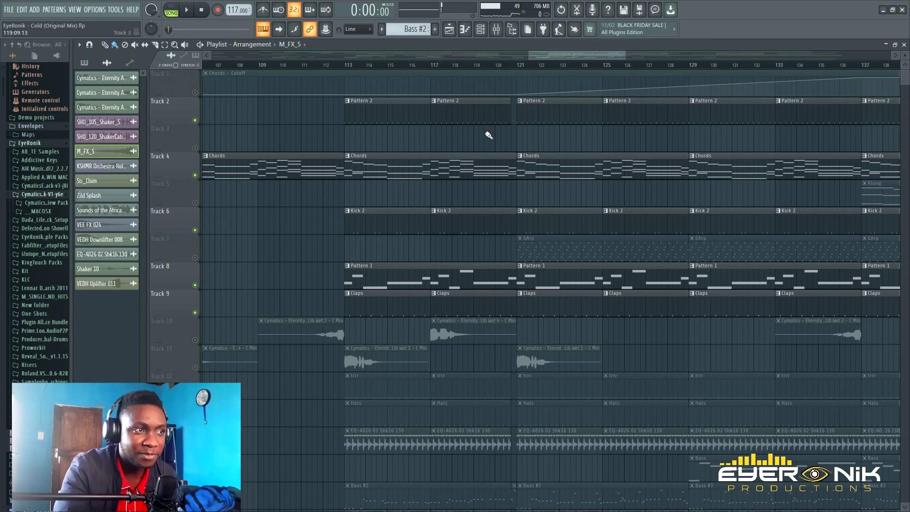
Unmute the bass on Track 16 and play the arrangement from Bass #2 at bar 113 into Bass #3 at bar 121.
{"action": "scroll", "coordinate": [437, 299], "scroll_direction": "down", "scroll_amount": 5}
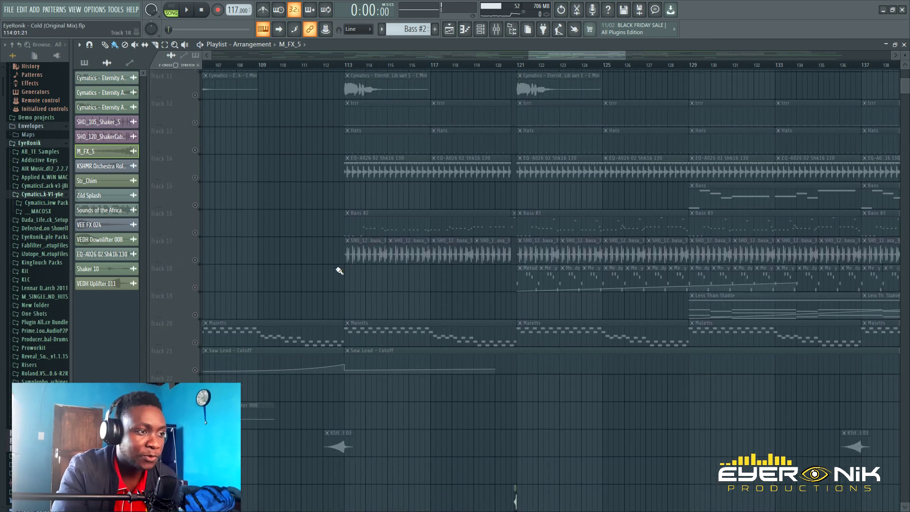
{"action": "left_click", "coordinate": [195, 230]}
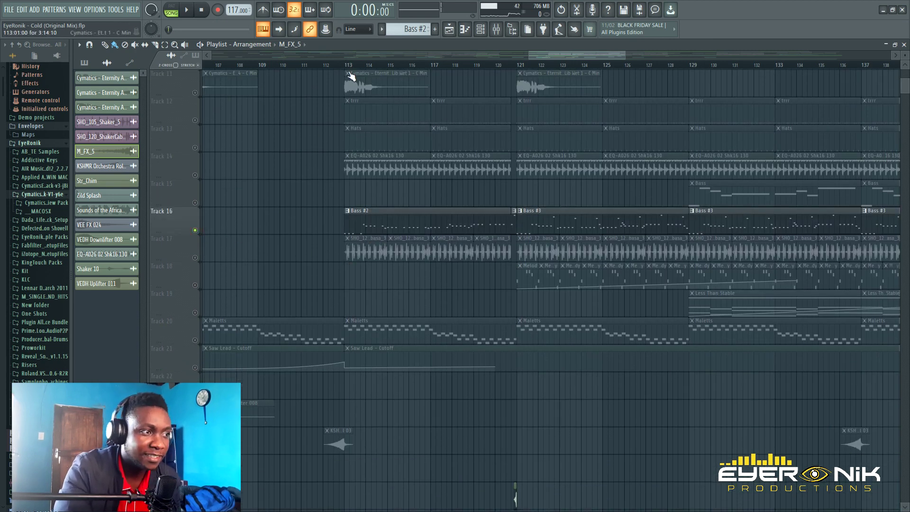
{"action": "key", "text": "space"}
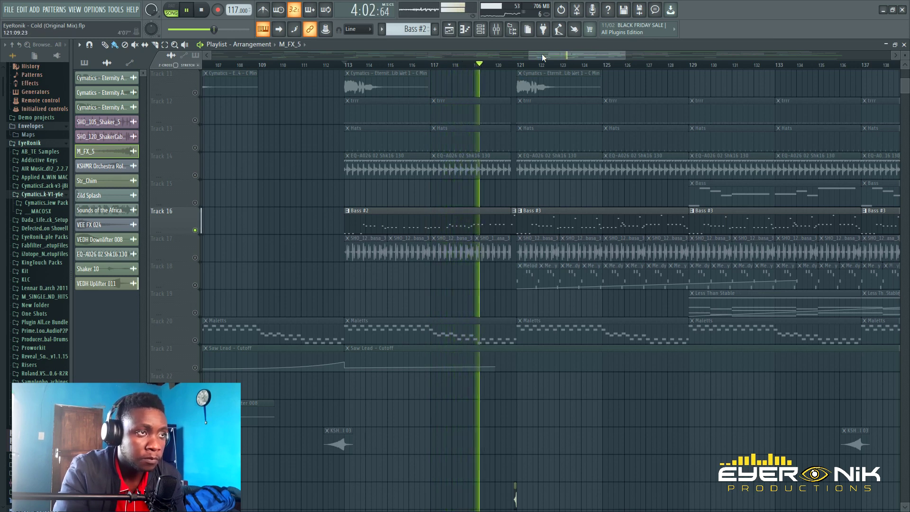
{"action": "left_click_drag", "start_coordinate": [547, 56], "coordinate": [556, 57]}
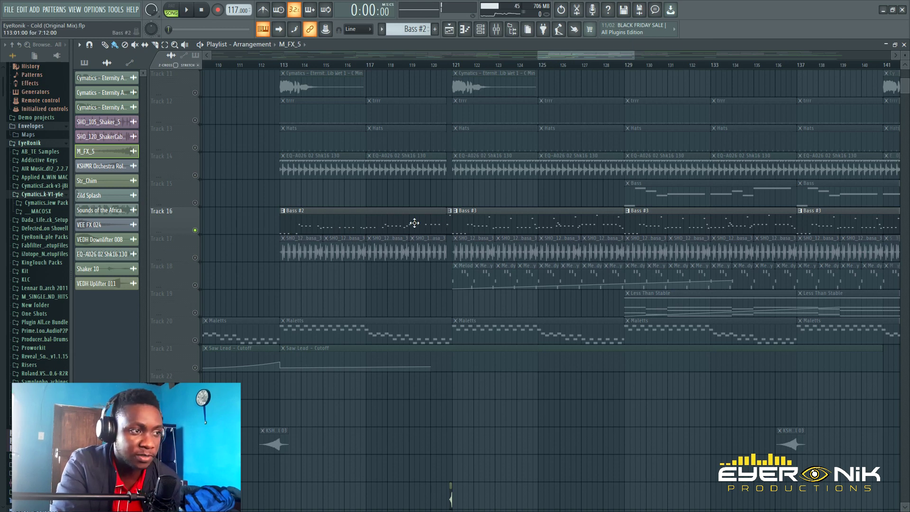
Open the Bass #2 pattern from Track 16 in the piano roll, play it in pattern mode, and return to the playlist.
{"action": "double_click", "coordinate": [374, 223]}
{"action": "left_click", "coordinate": [177, 10]}
{"action": "left_click", "coordinate": [186, 10]}
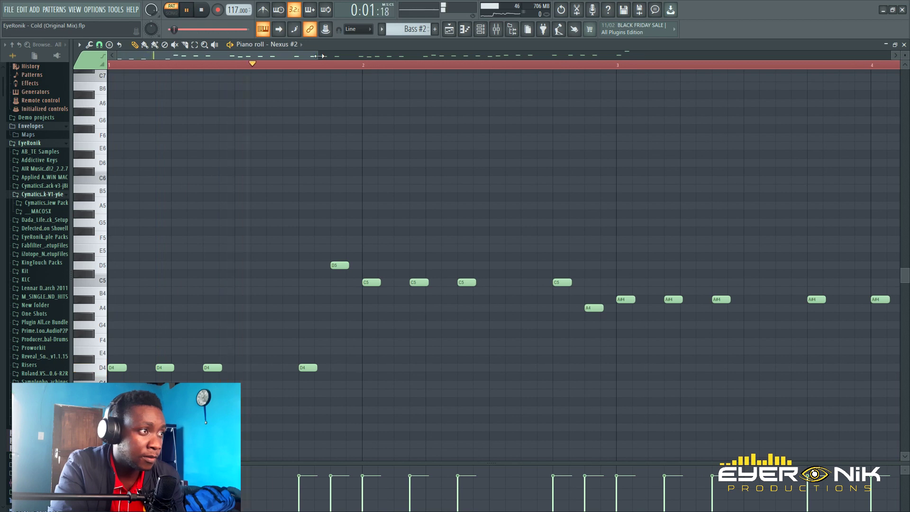
{"action": "left_click_drag", "start_coordinate": [319, 56], "coordinate": [633, 105]}
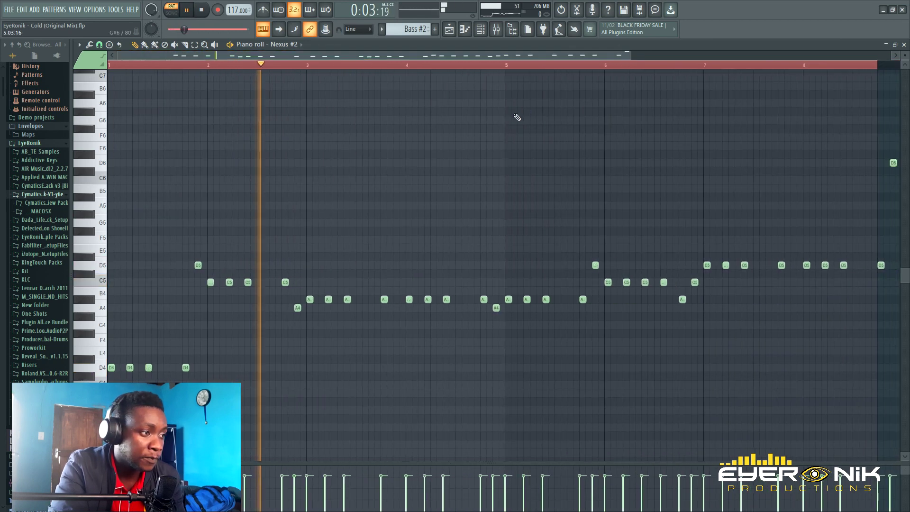
{"action": "key", "text": "F5"}
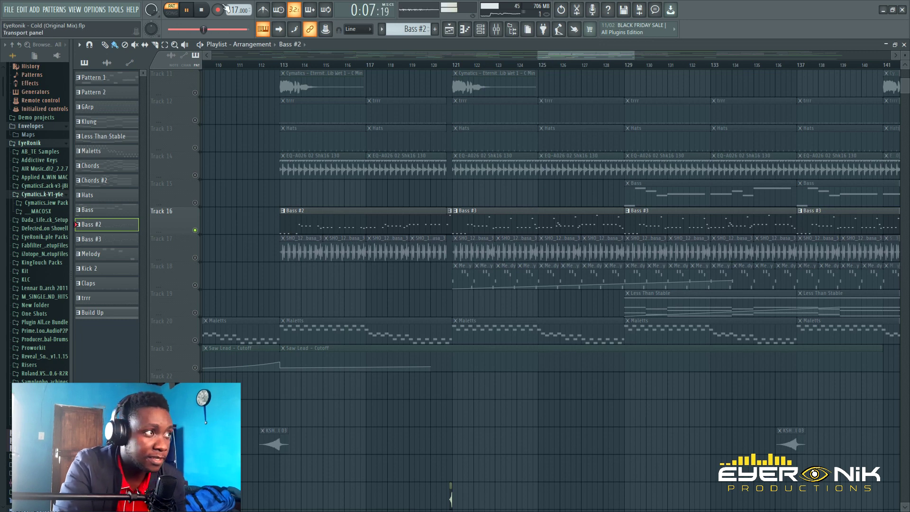
Open the Bass #3 pattern from bar 121 in the piano roll, play its notes through bar 8, and return to the playlist.
{"action": "double_click", "coordinate": [501, 227]}
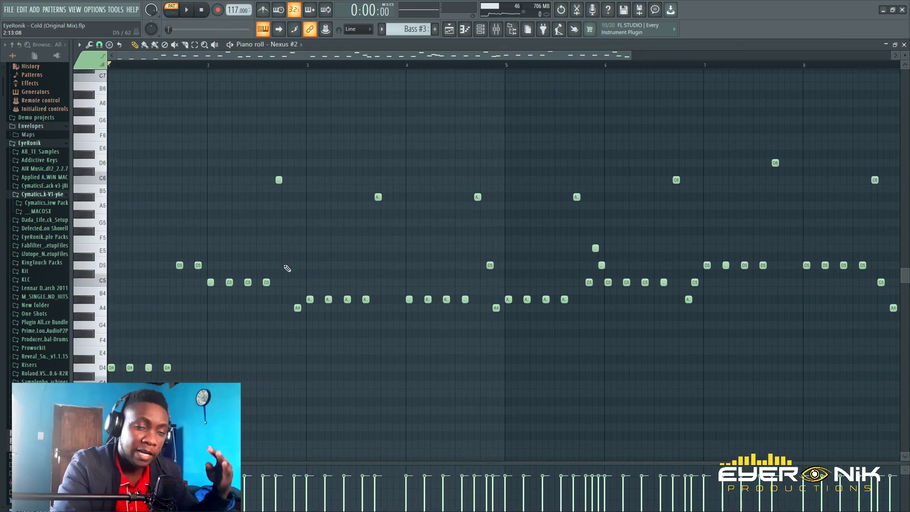
{"action": "key", "text": "space"}
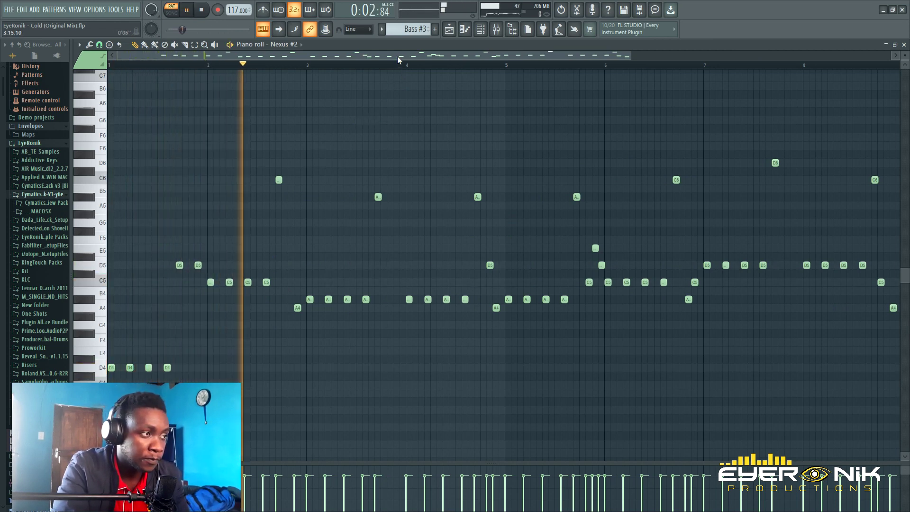
{"action": "left_click_drag", "start_coordinate": [411, 56], "coordinate": [484, 61]}
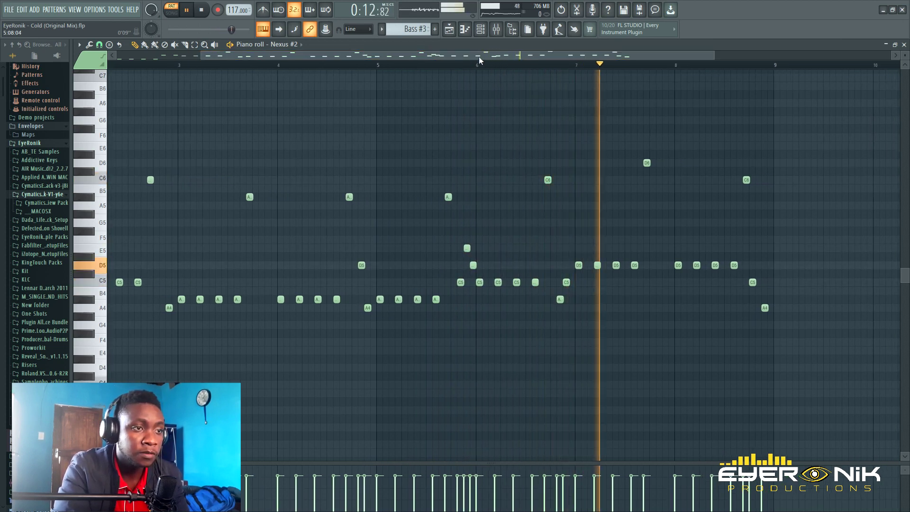
{"action": "left_click", "coordinate": [201, 10]}
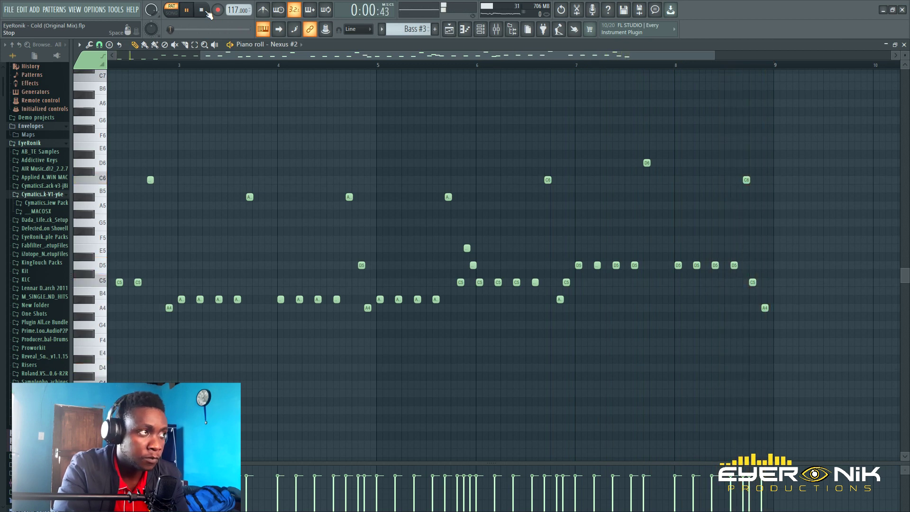
{"action": "left_click", "coordinate": [448, 29]}
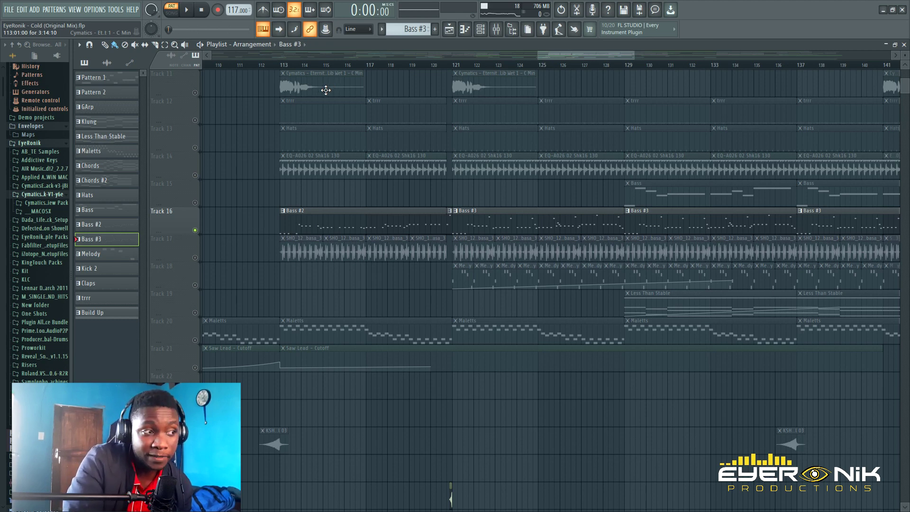
{"action": "scroll", "coordinate": [356, 97], "scroll_direction": "down", "scroll_amount": 5}
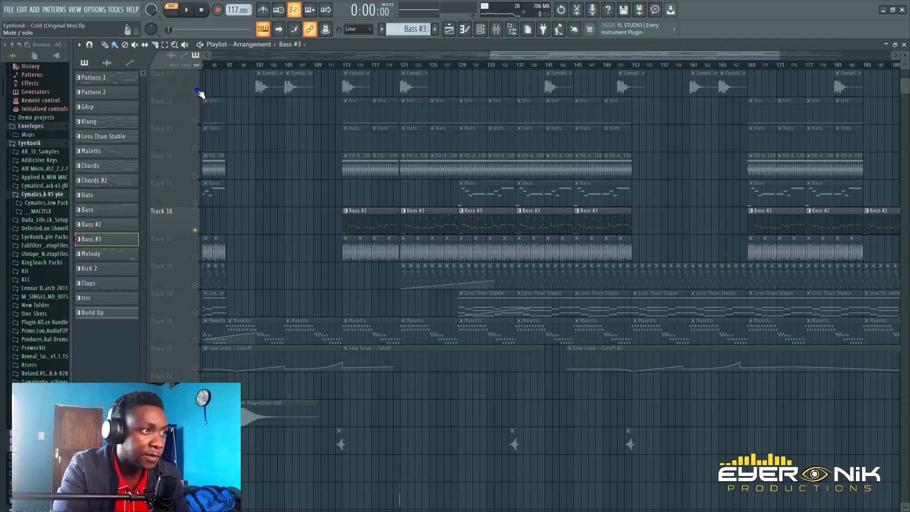